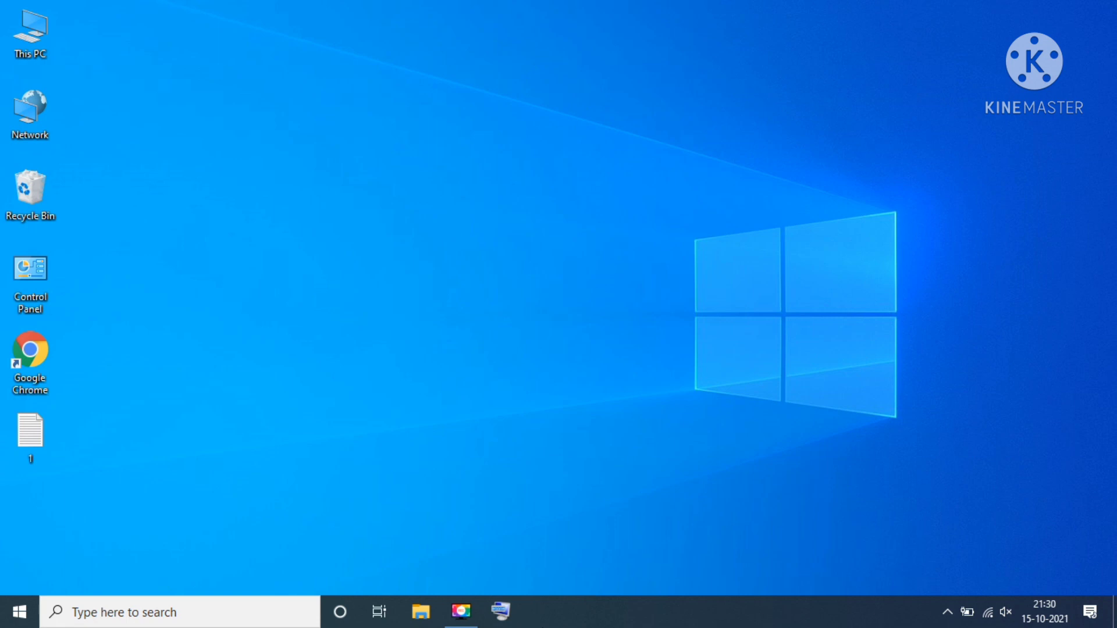
Open Google Chrome and search Google for "kaspersky total security download"
double_click(47, 356)
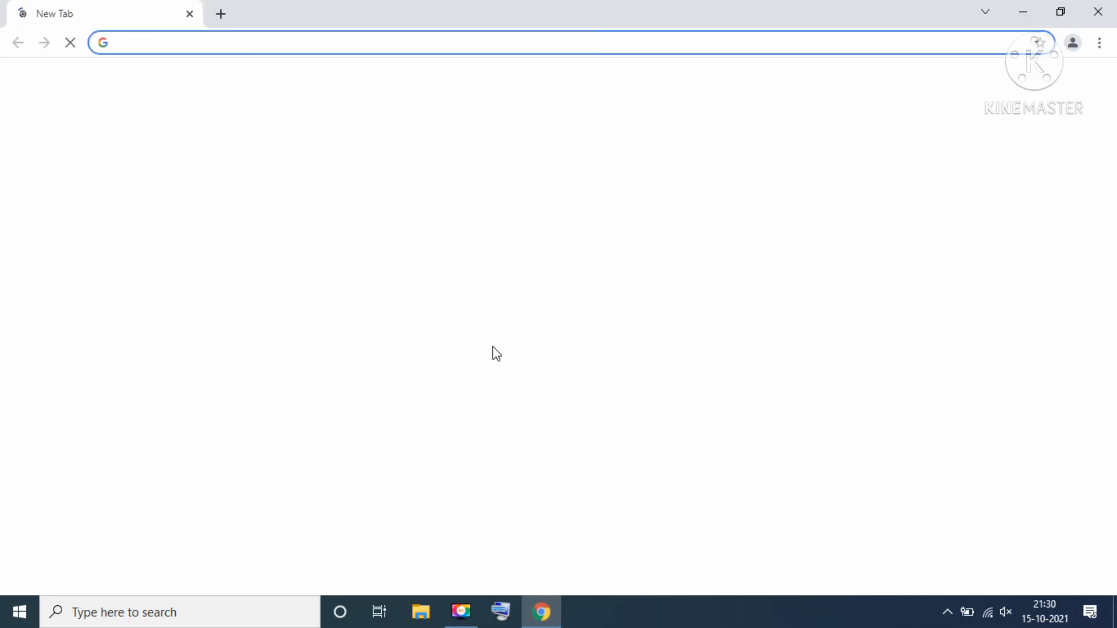
type("Kasperkey Total Sequrity")
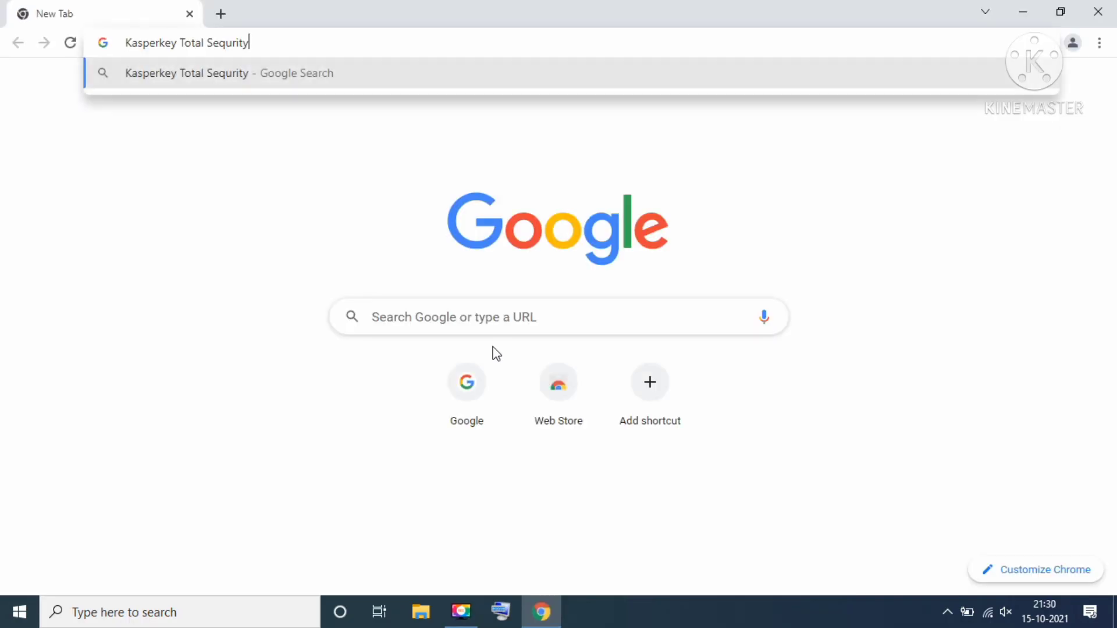
key("Down")
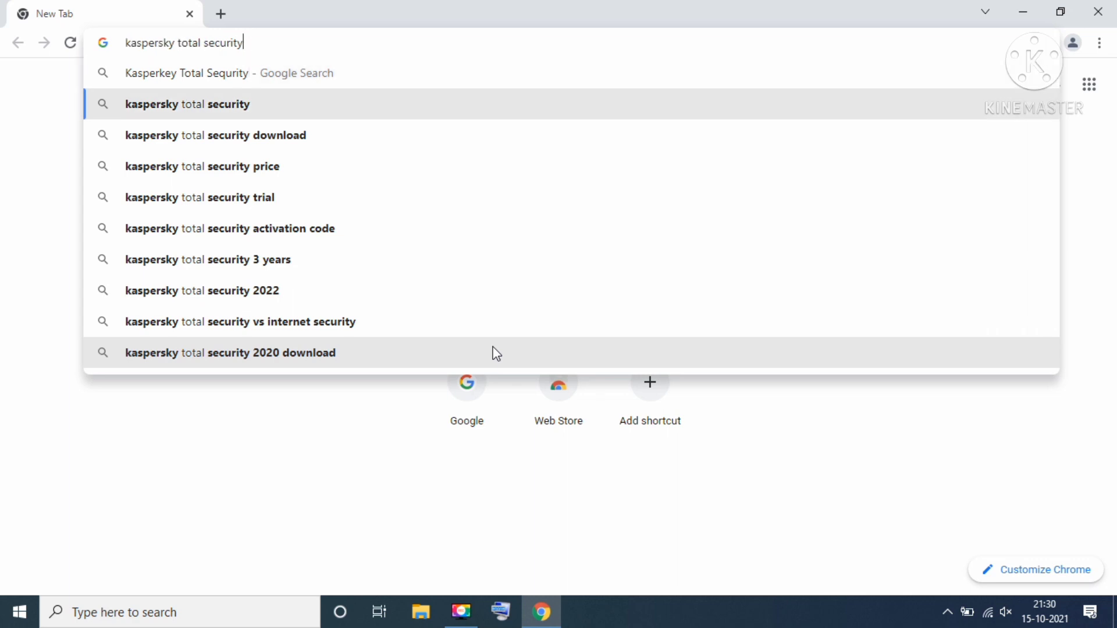
key("Down")
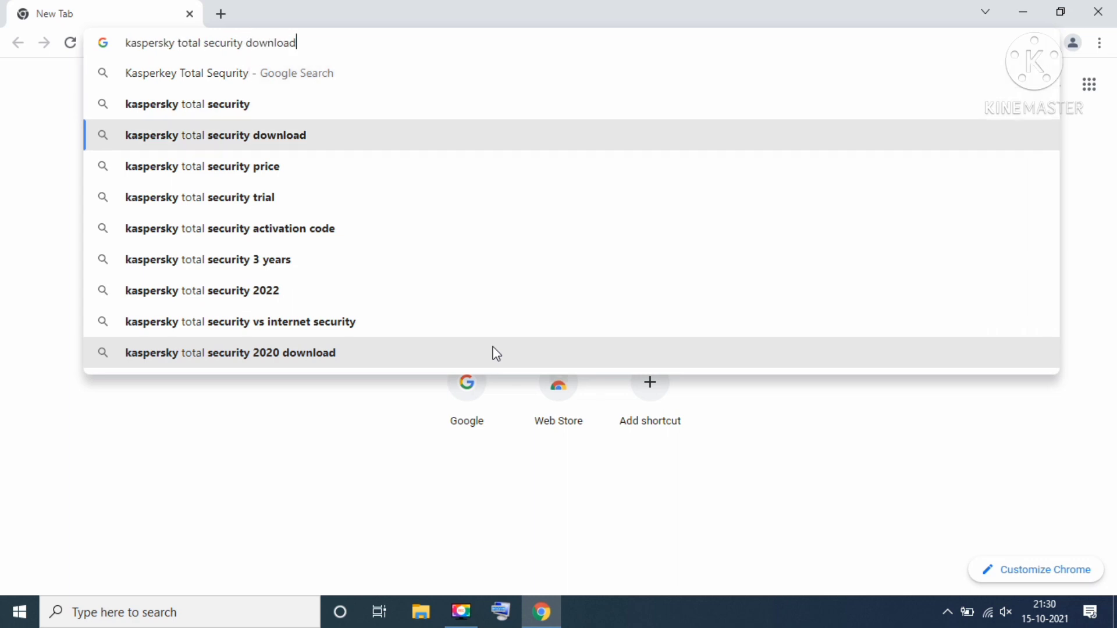
key("Return")
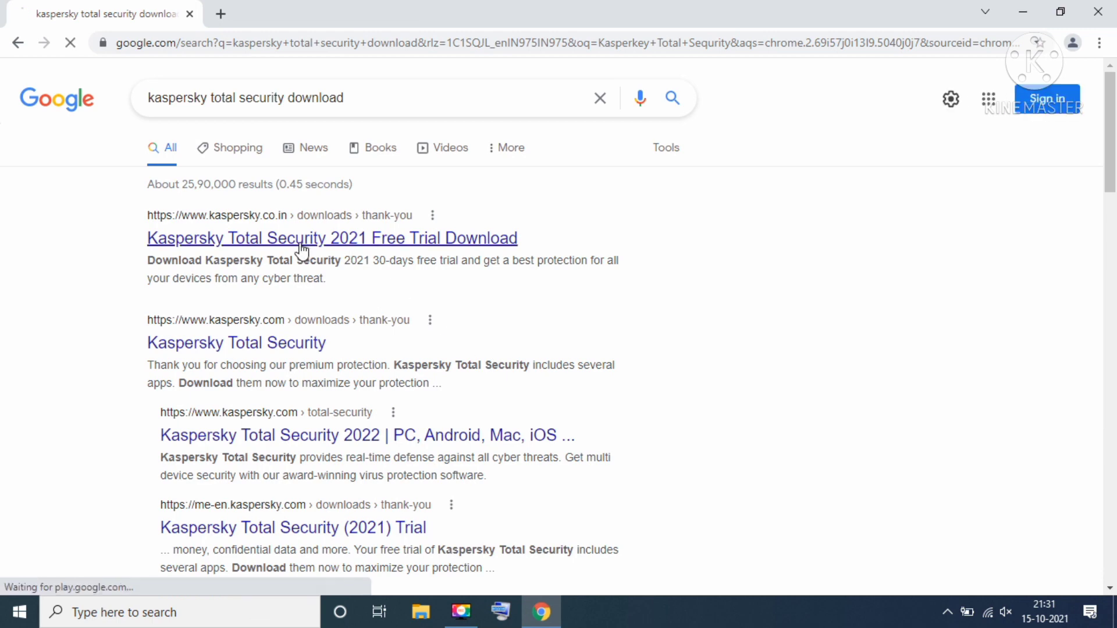
Open the Kaspersky Total Security 2021 Free Trial Download result and download Kaspersky Total Security for Windows
left_click(387, 241)
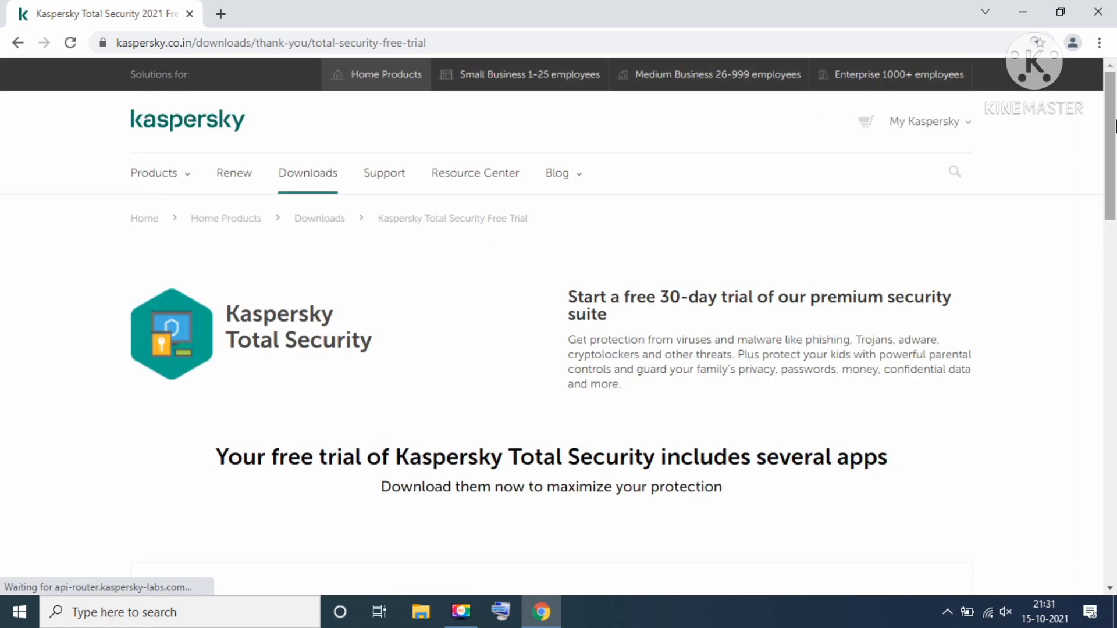
scroll(1114, 125, "down", 3)
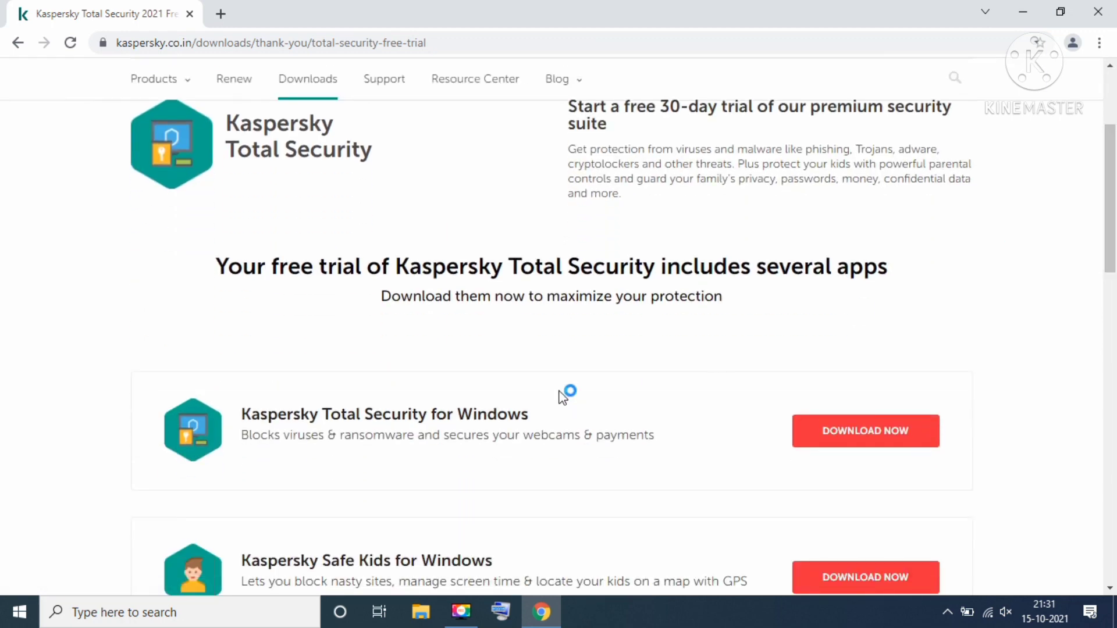
left_click(860, 437)
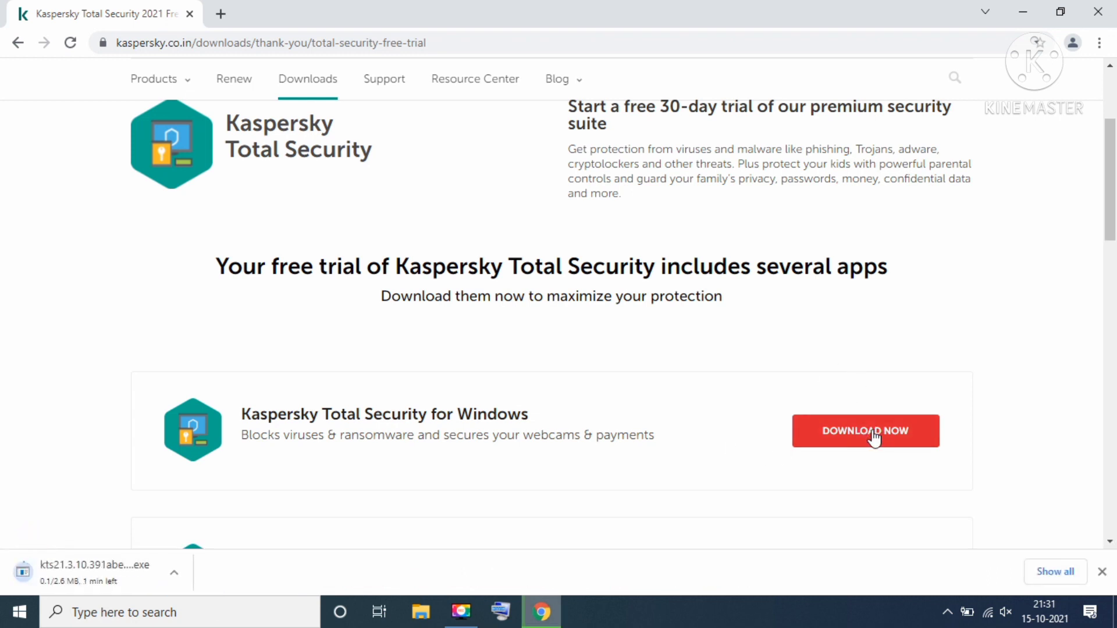
Copy the full address of the Kaspersky trial download page and minimize the browser
double_click(488, 43)
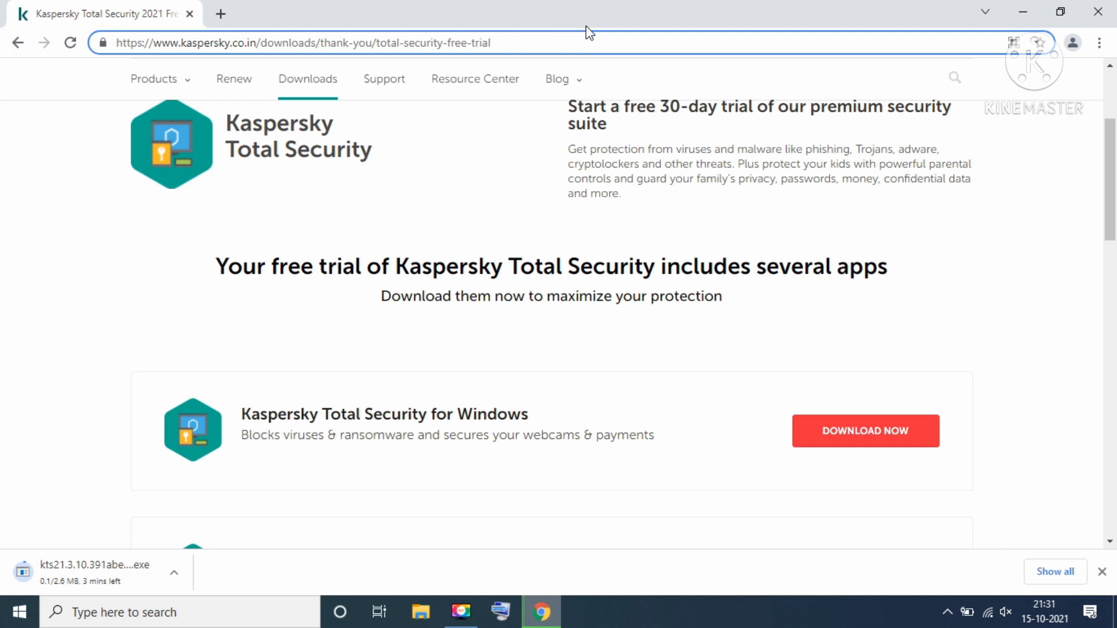
double_click(557, 43)
triple_click(558, 43)
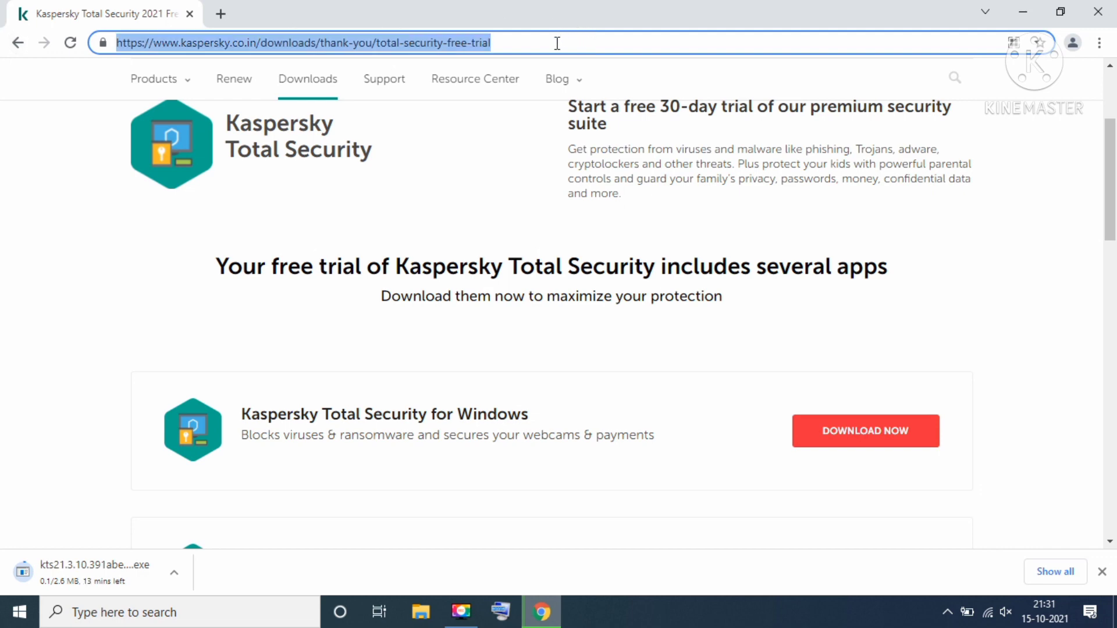
left_click(1022, 14)
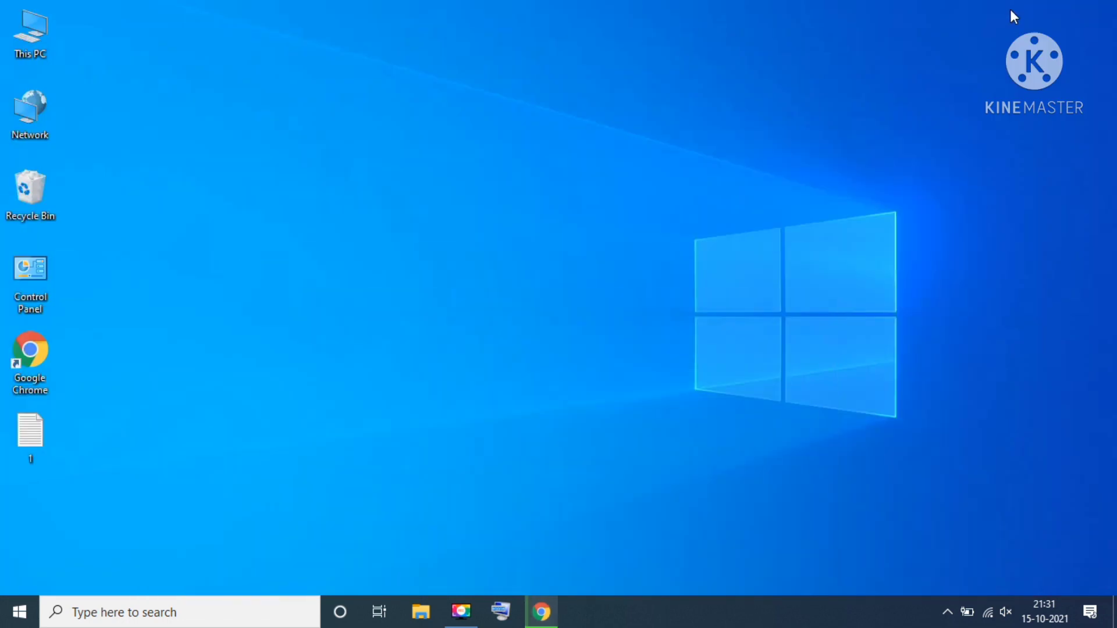
Paste the copied page address below the existing text in the desktop text file 1, then close it with changes saved
double_click(11, 436)
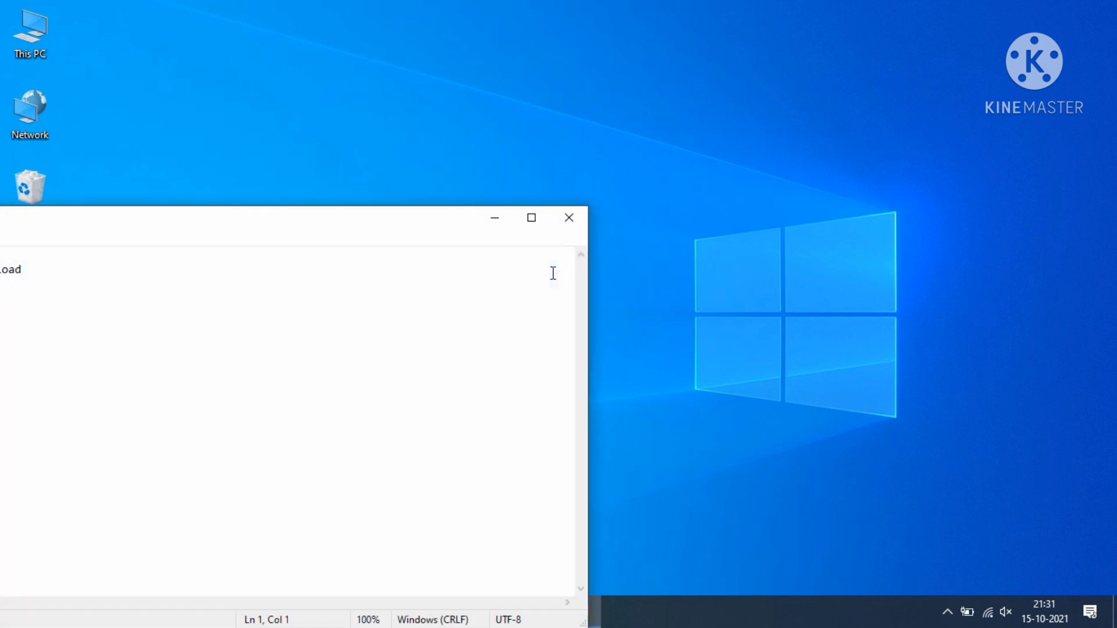
left_click(469, 297)
key("Return")
key("Return")
key("ctrl+v")
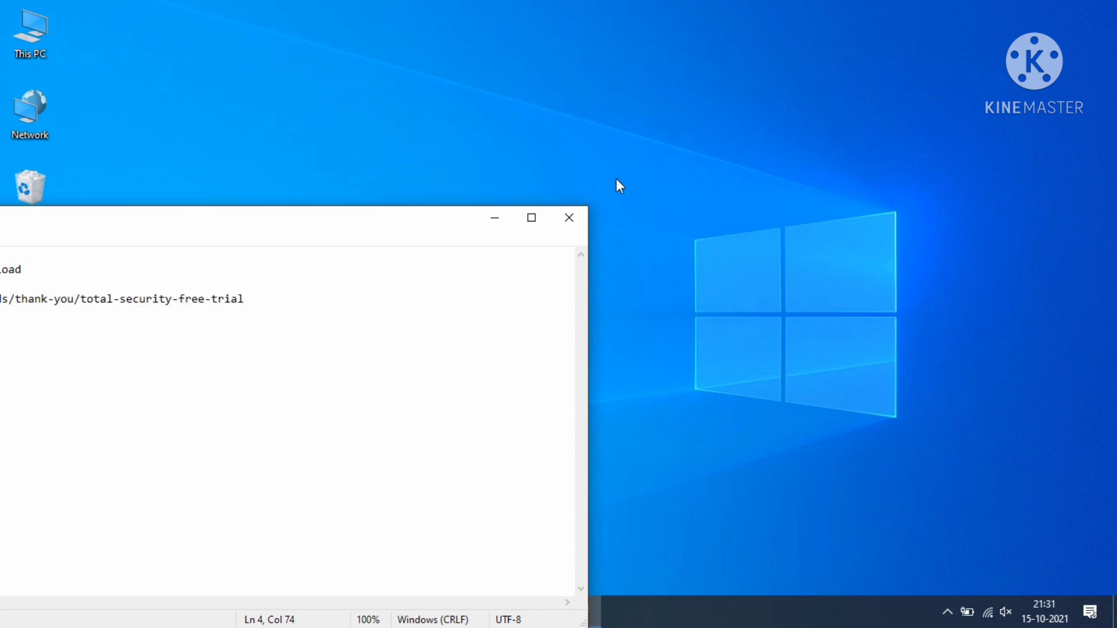
left_click(569, 218)
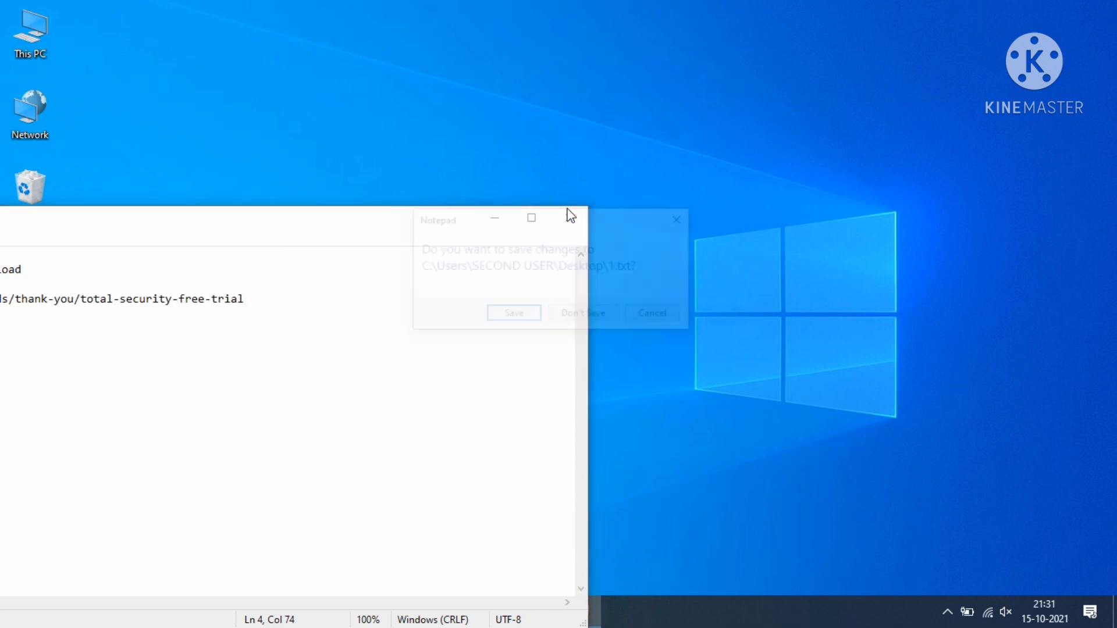
left_click(525, 323)
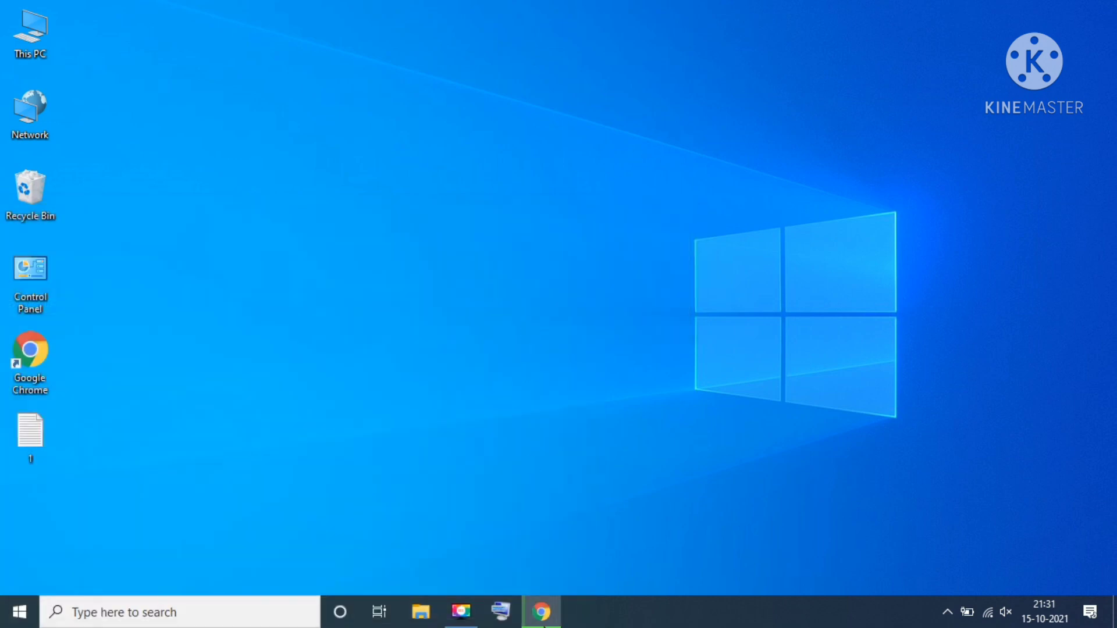
Return to Chrome, run the downloaded kts21.3.10.391abe installer, and minimize the browser
left_click(541, 612)
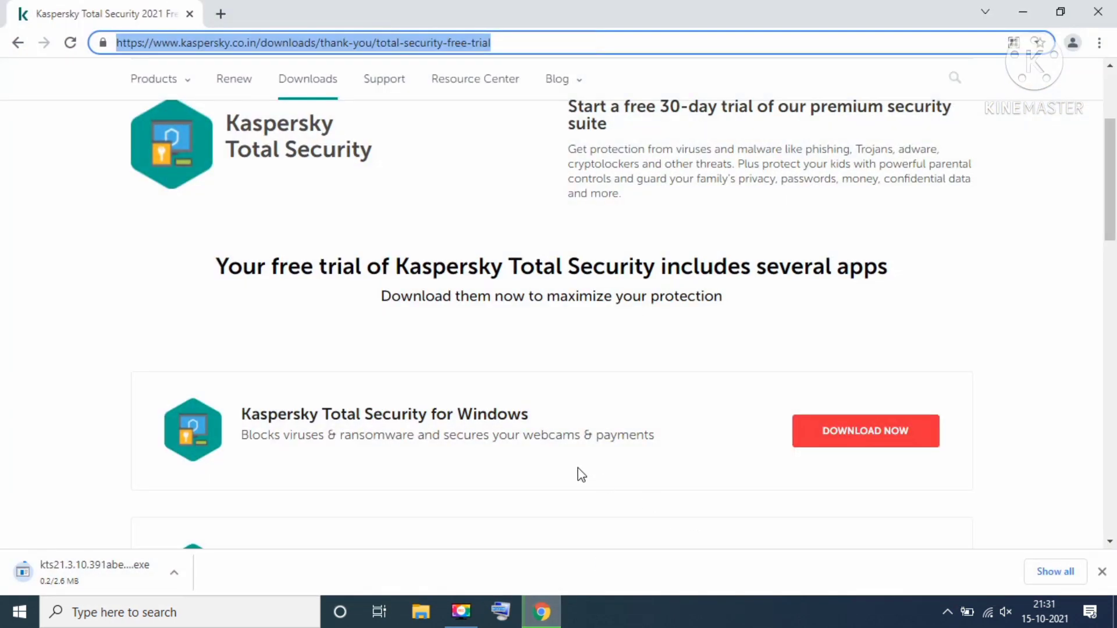
left_click(582, 38)
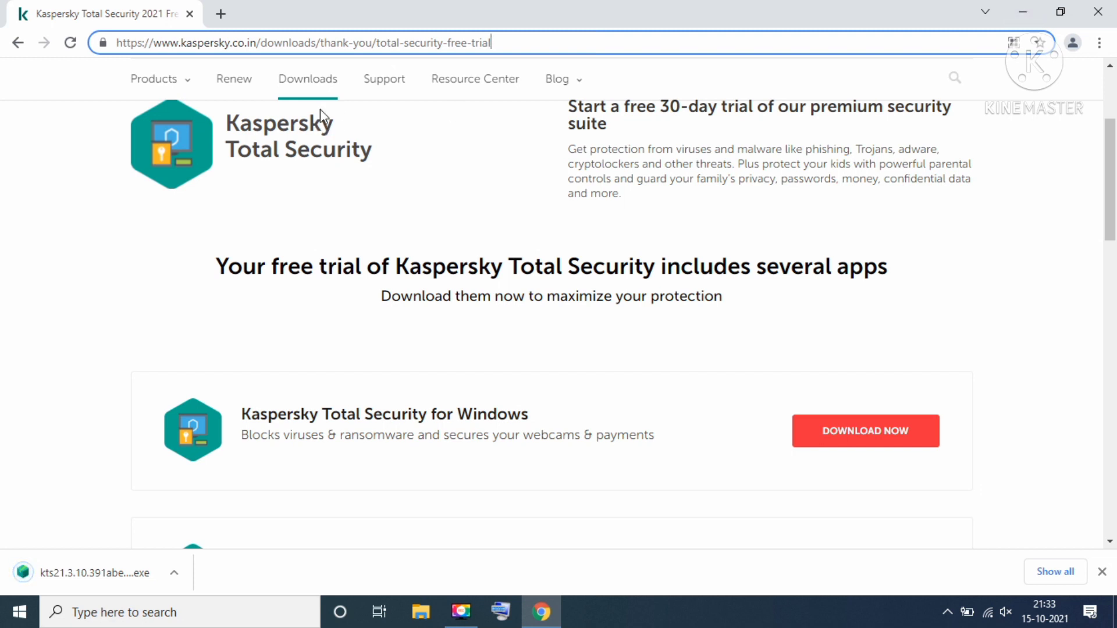
left_click(3, 327)
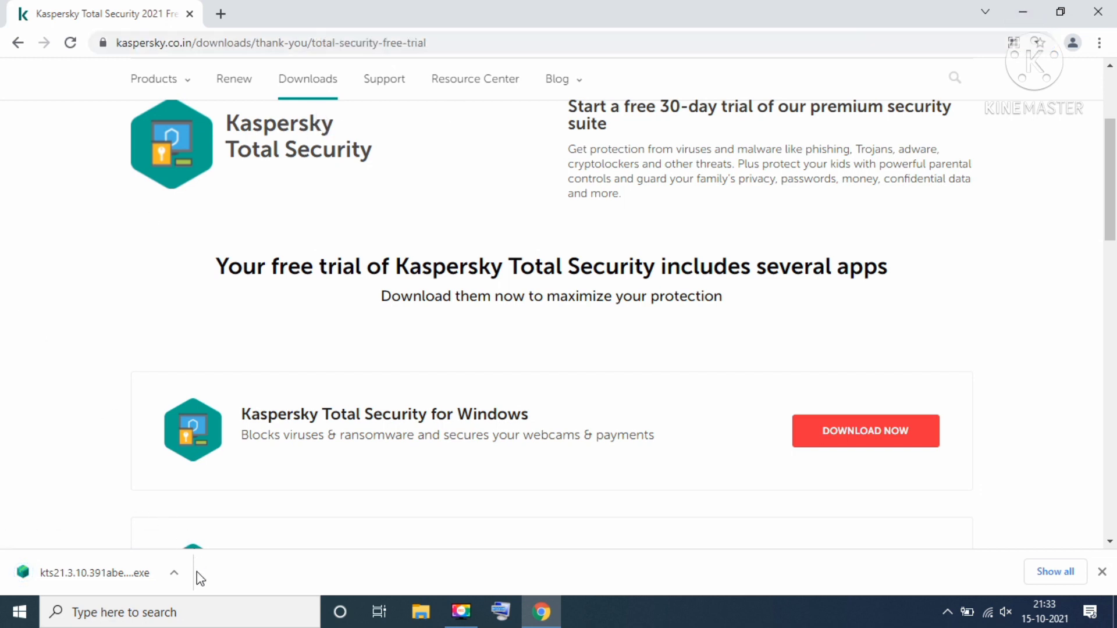
left_click(174, 573)
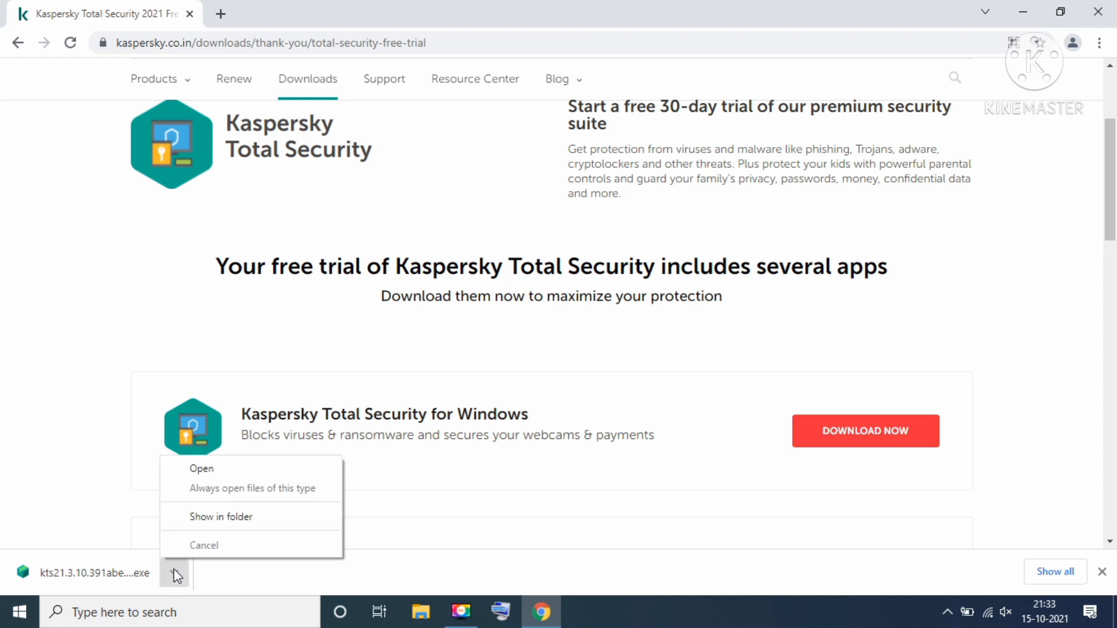
left_click(202, 471)
left_click(1028, 10)
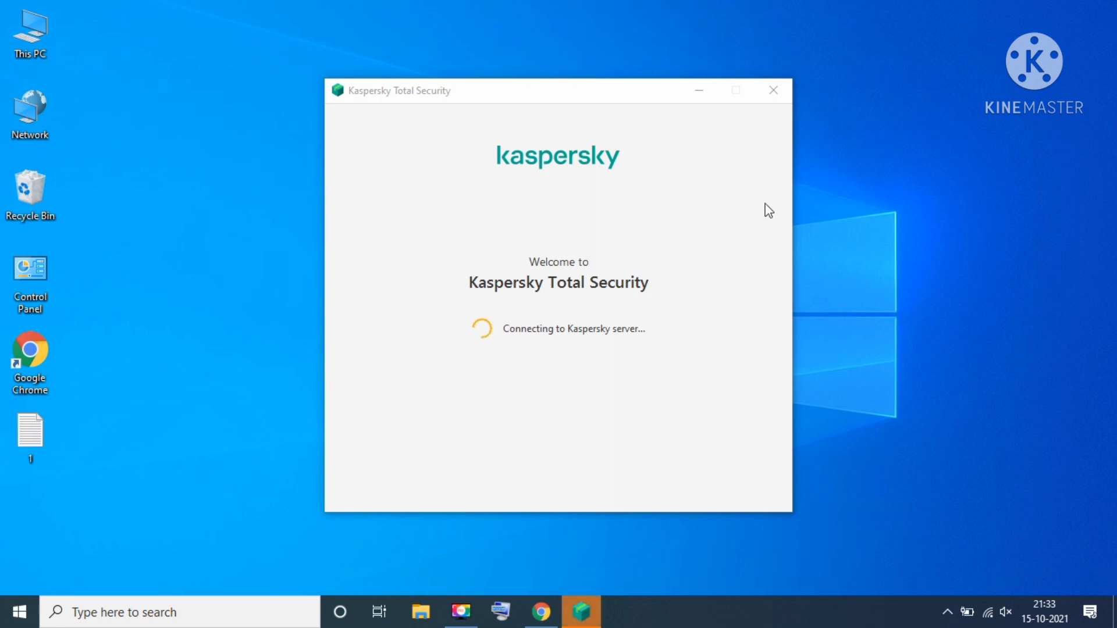
Accept the license terms and install Kaspersky Total Security with Security Network participation and Password Manager enabled
left_click(656, 374)
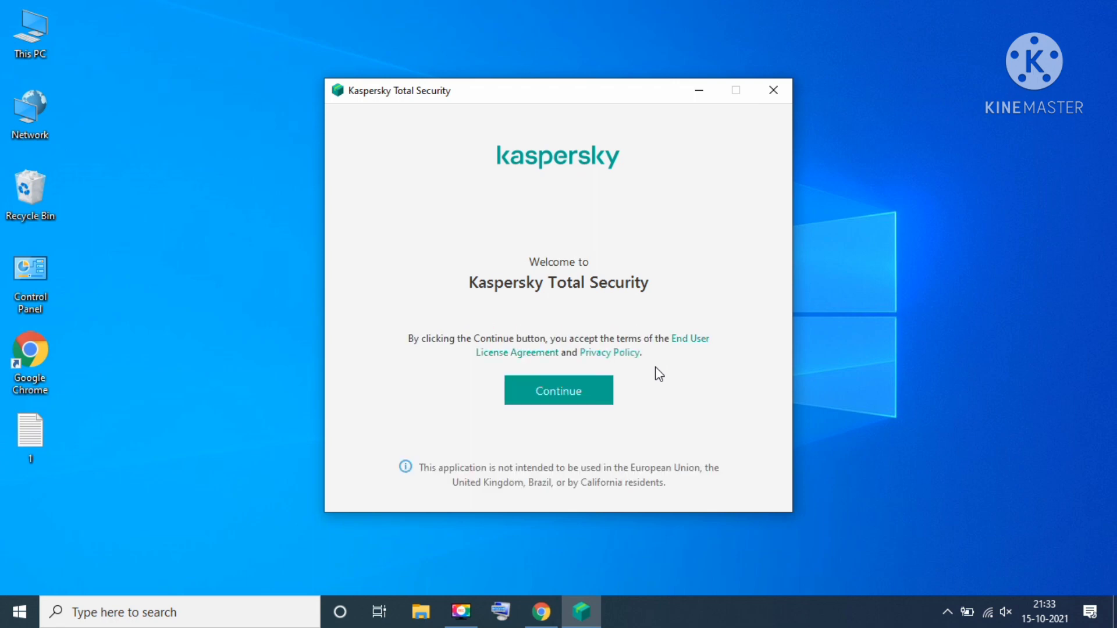
left_click(584, 387)
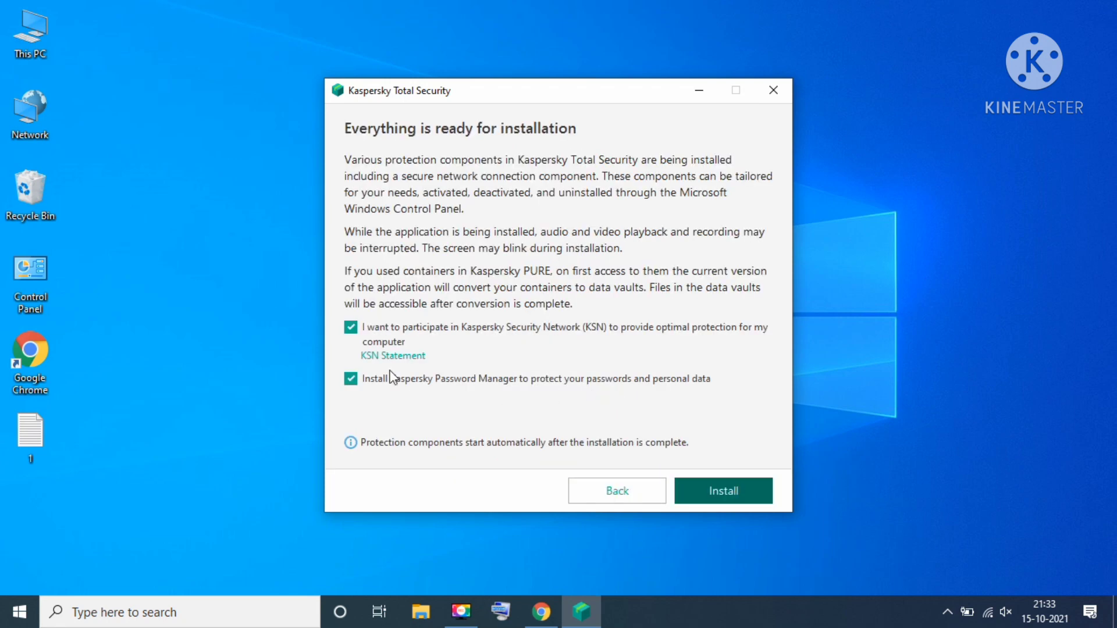
left_click(701, 491)
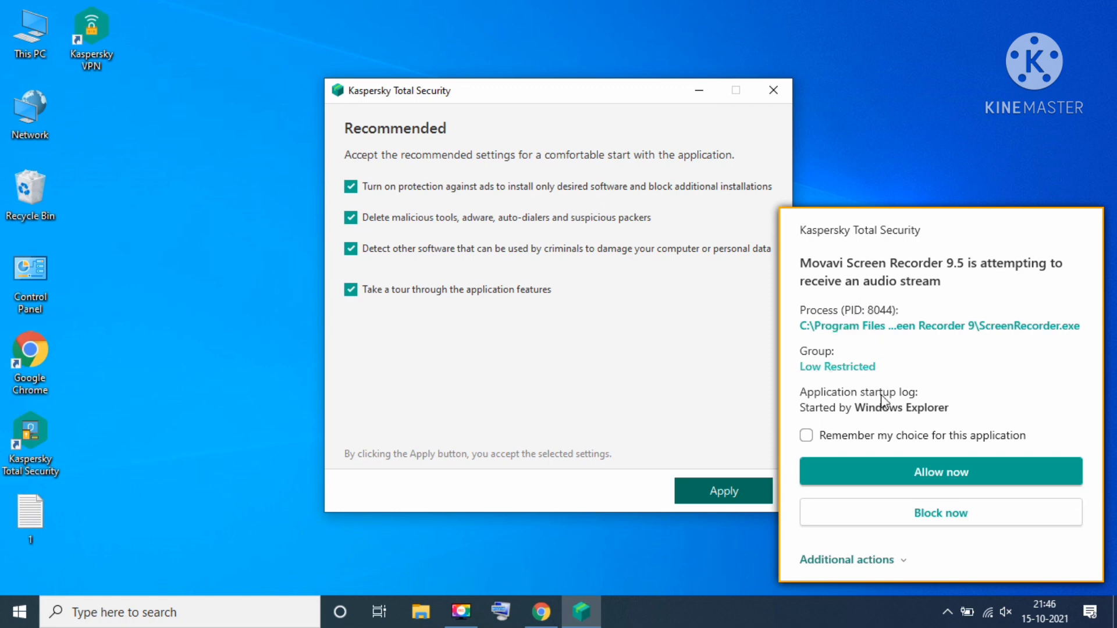
Allow Movavi Screen Recorder 9.5 to receive audio, then apply all recommended settings and finish the setup
left_click(946, 483)
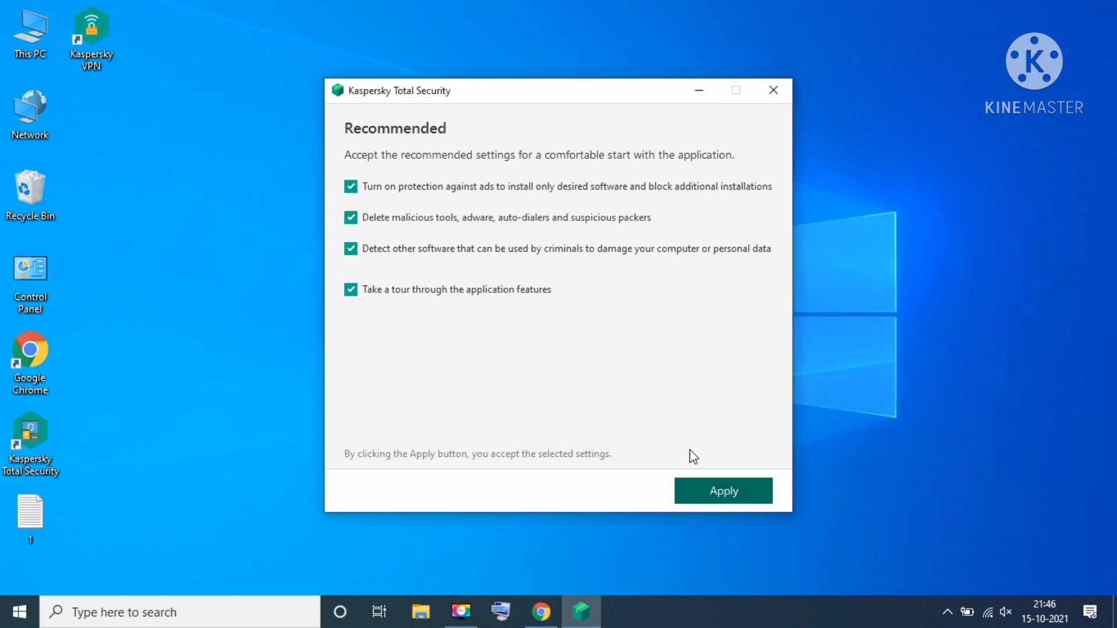
left_click(719, 493)
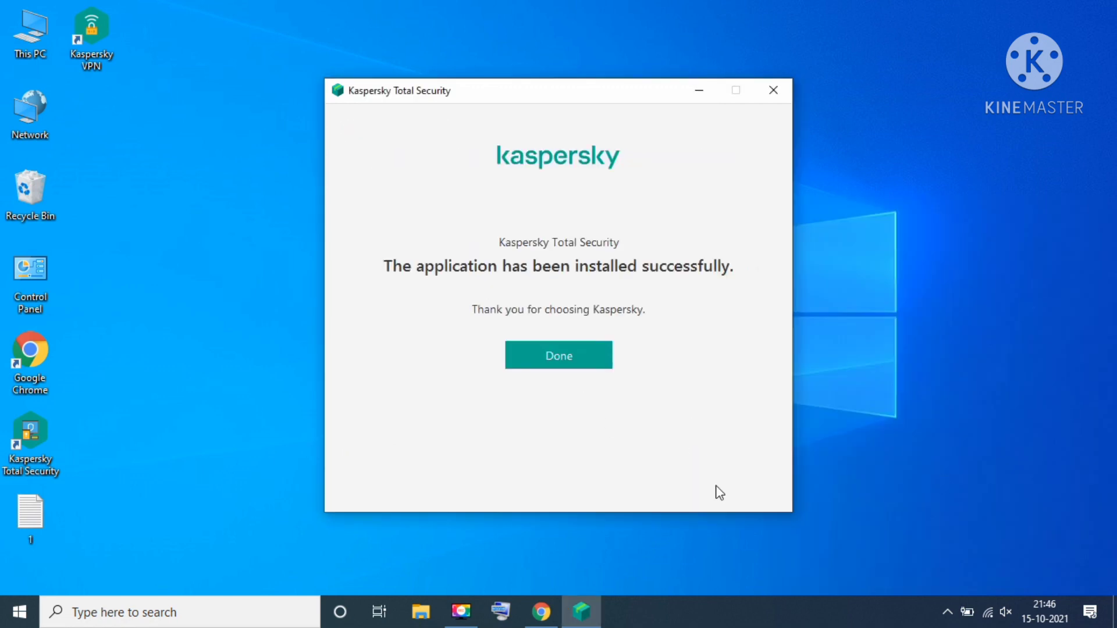
left_click(563, 365)
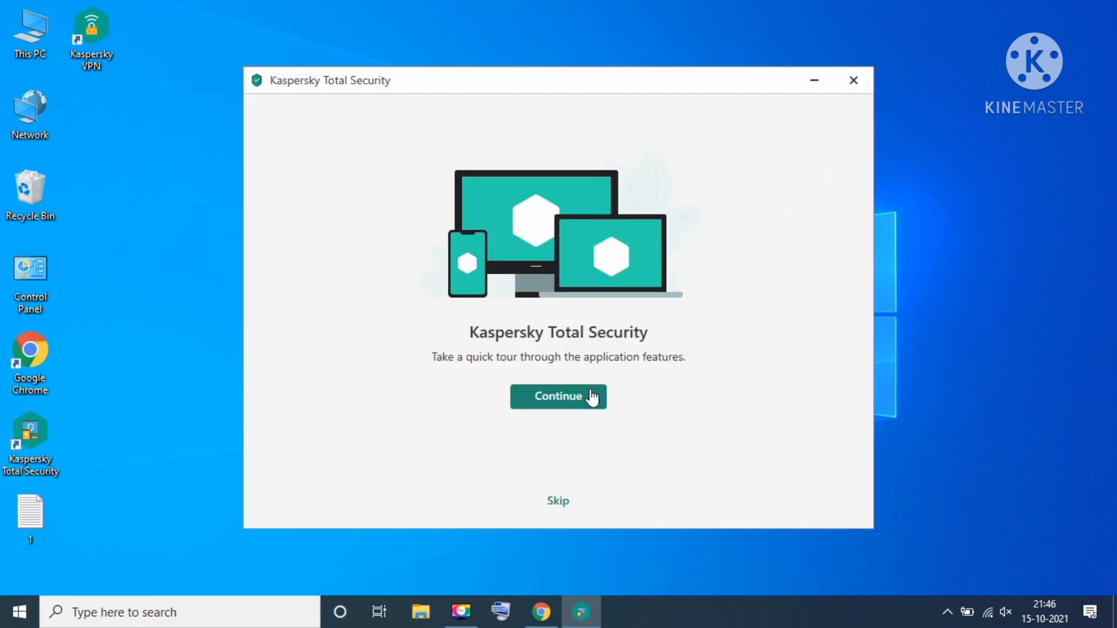
Go through the quick tour of the application features and finish it
left_click(577, 398)
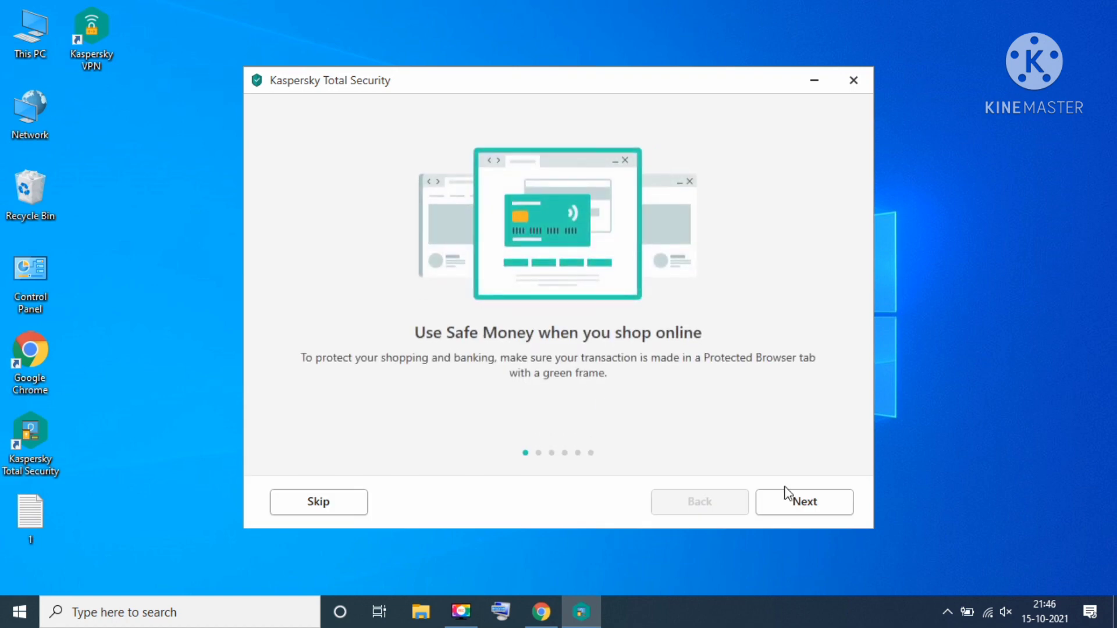
left_click(815, 513)
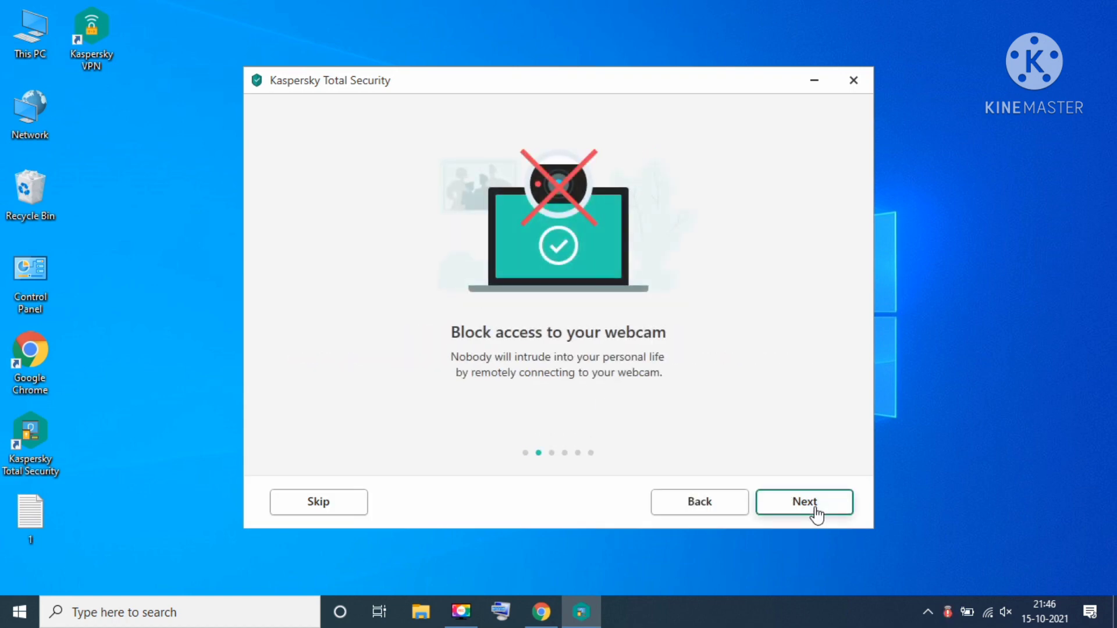
left_click(815, 513)
left_click(815, 513)
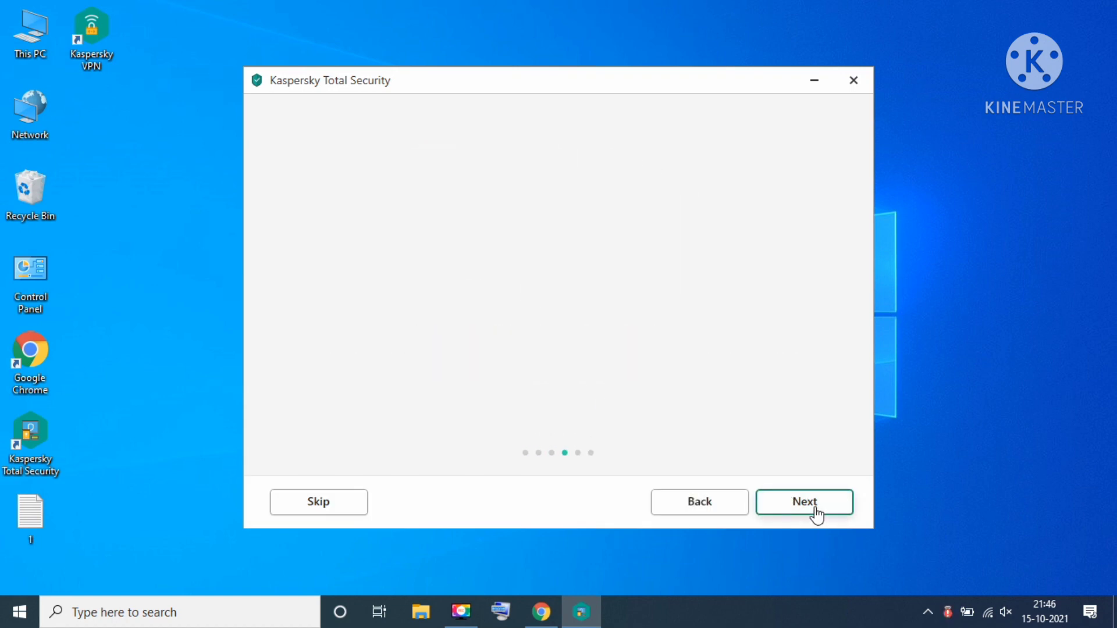
left_click(815, 513)
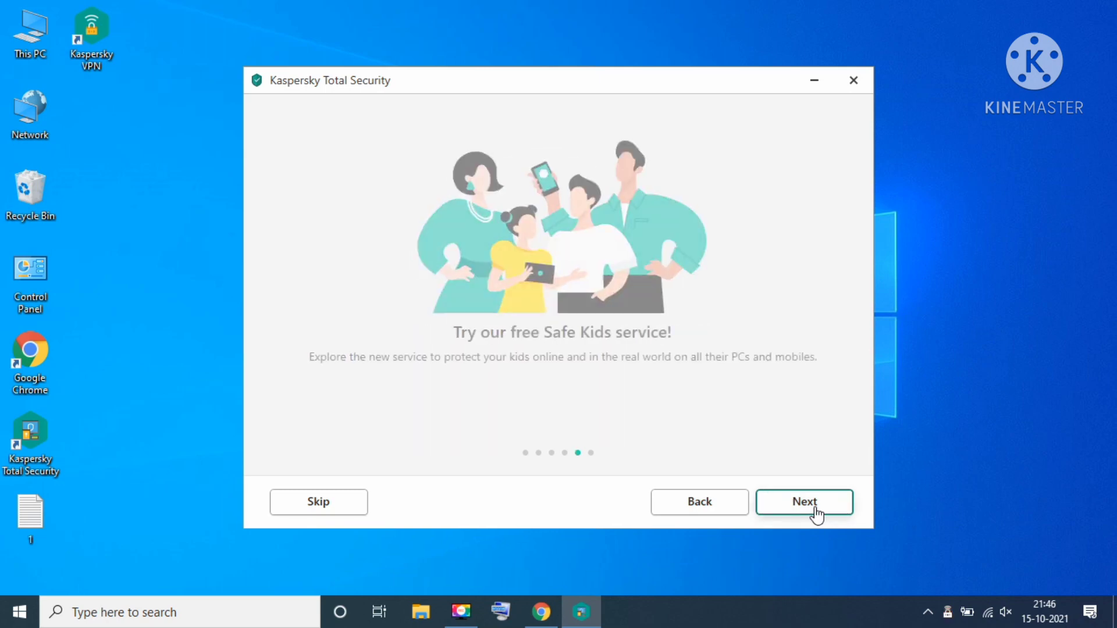
left_click(817, 513)
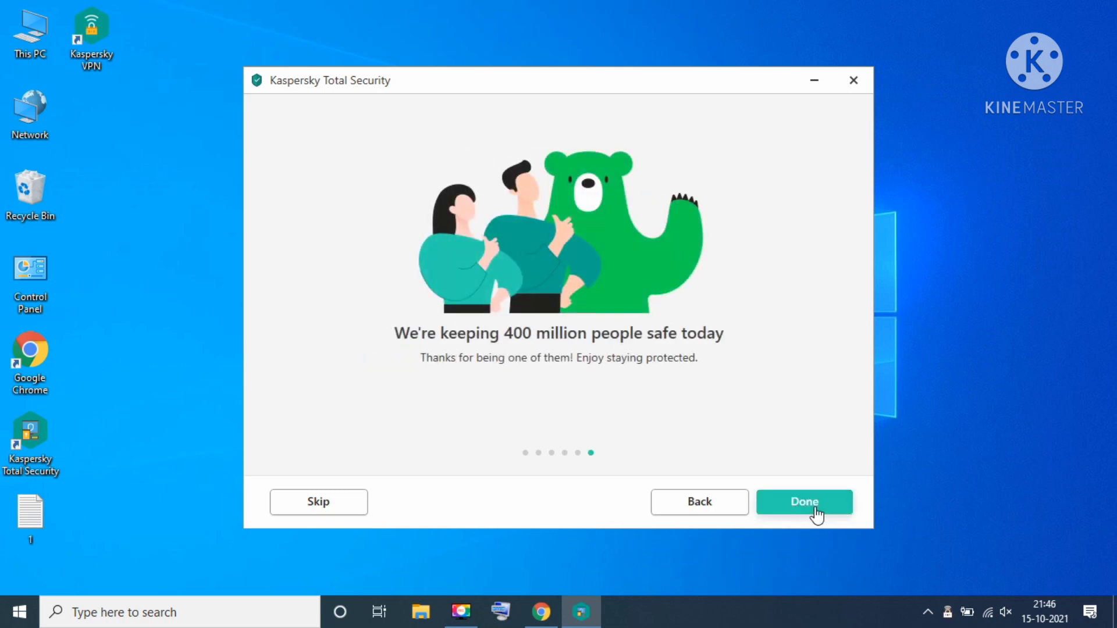
left_click(816, 513)
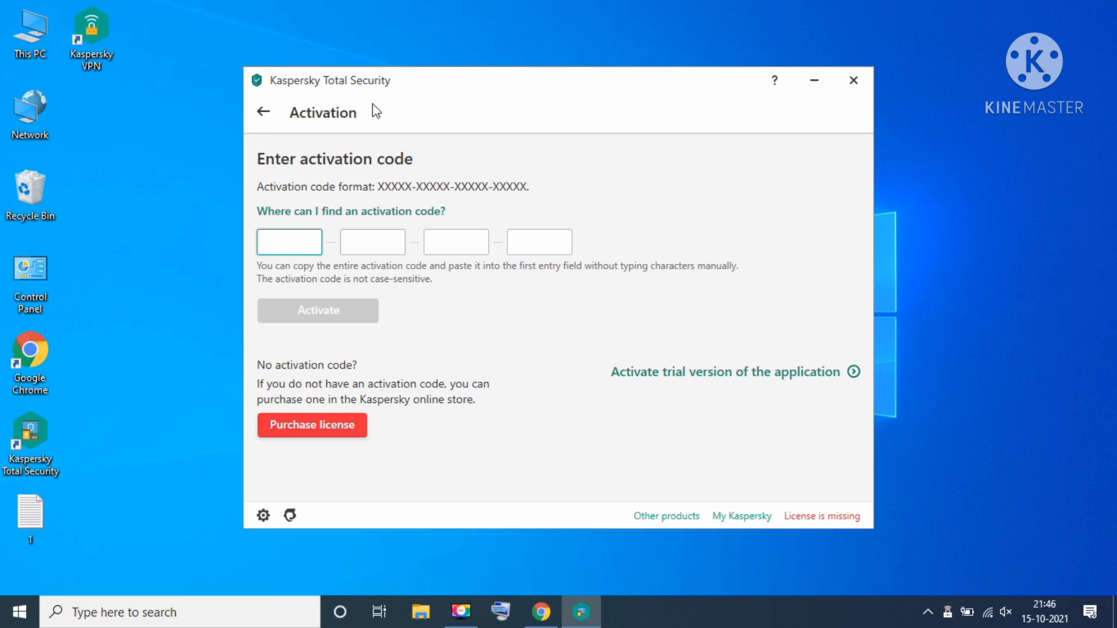
Leave the activation code fields empty and activate the trial version of the application
left_click(373, 243)
left_click(481, 237)
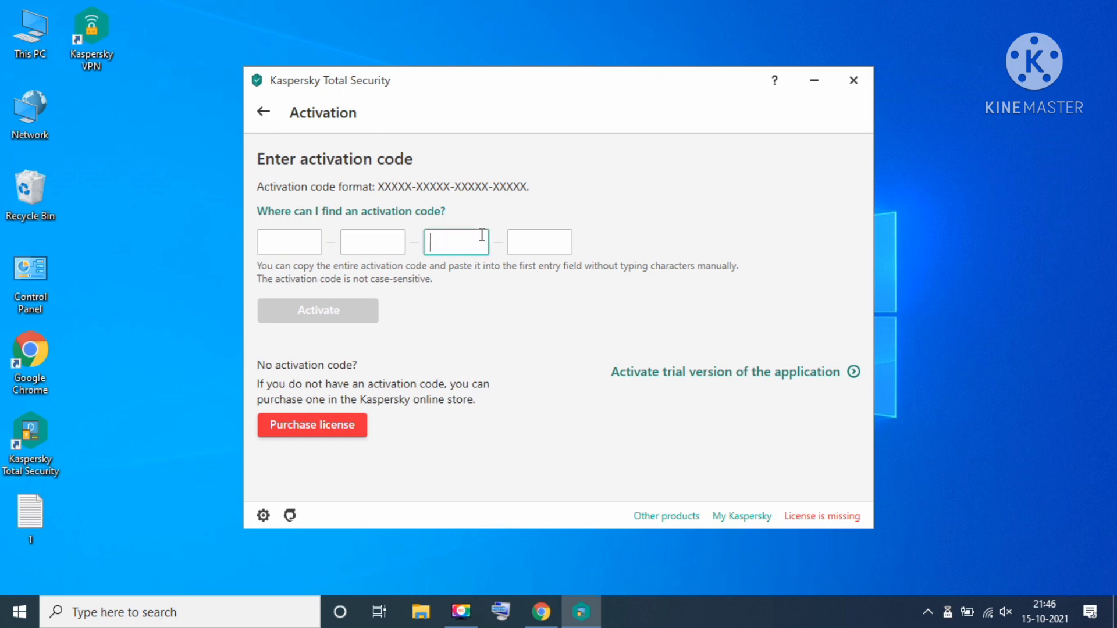
left_click(536, 239)
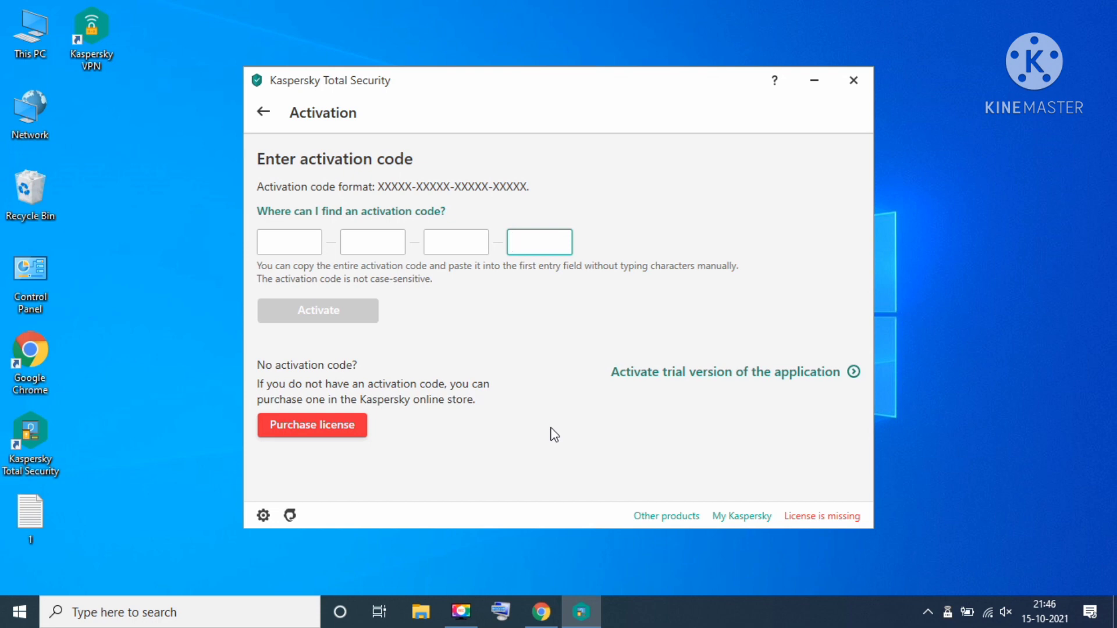
left_click(668, 384)
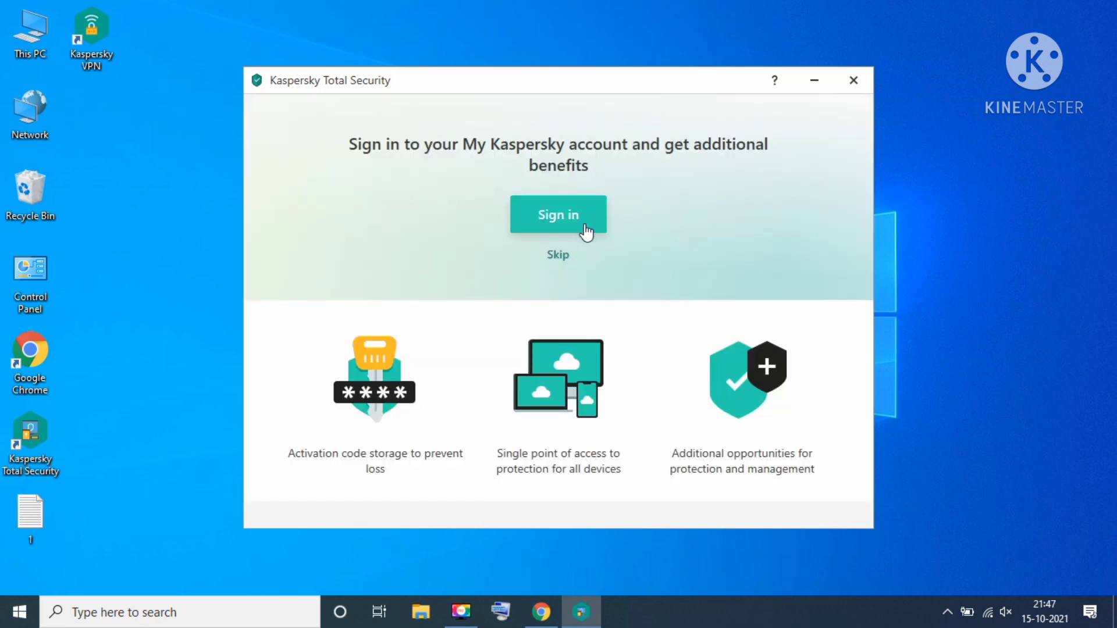
Skip signing in to the My Kaspersky account and finish the activation wizard
left_click(561, 259)
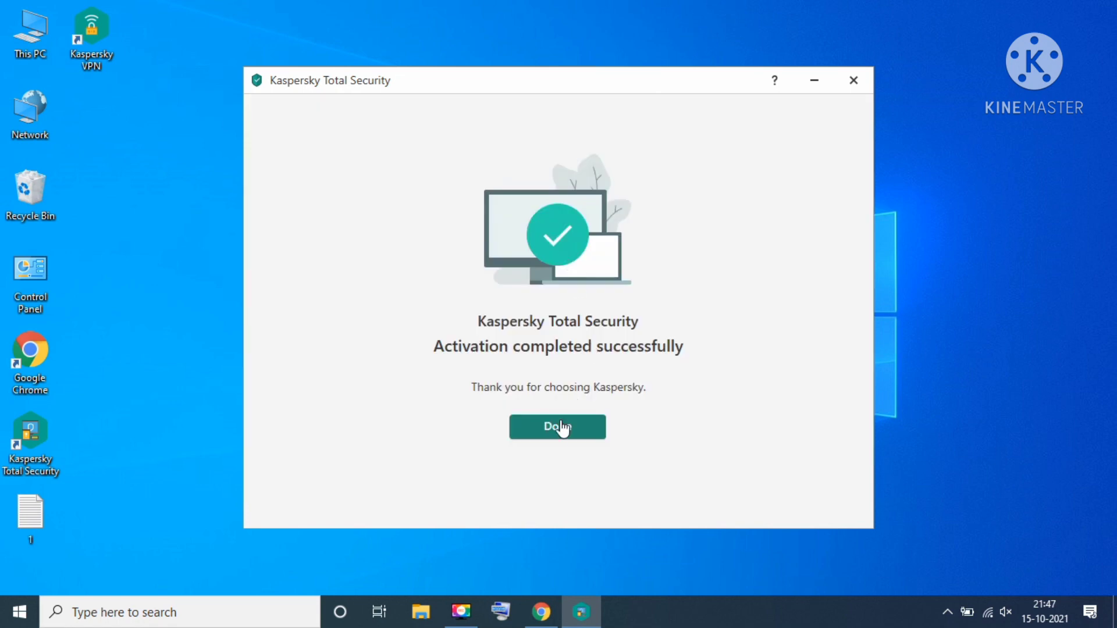
left_click(557, 428)
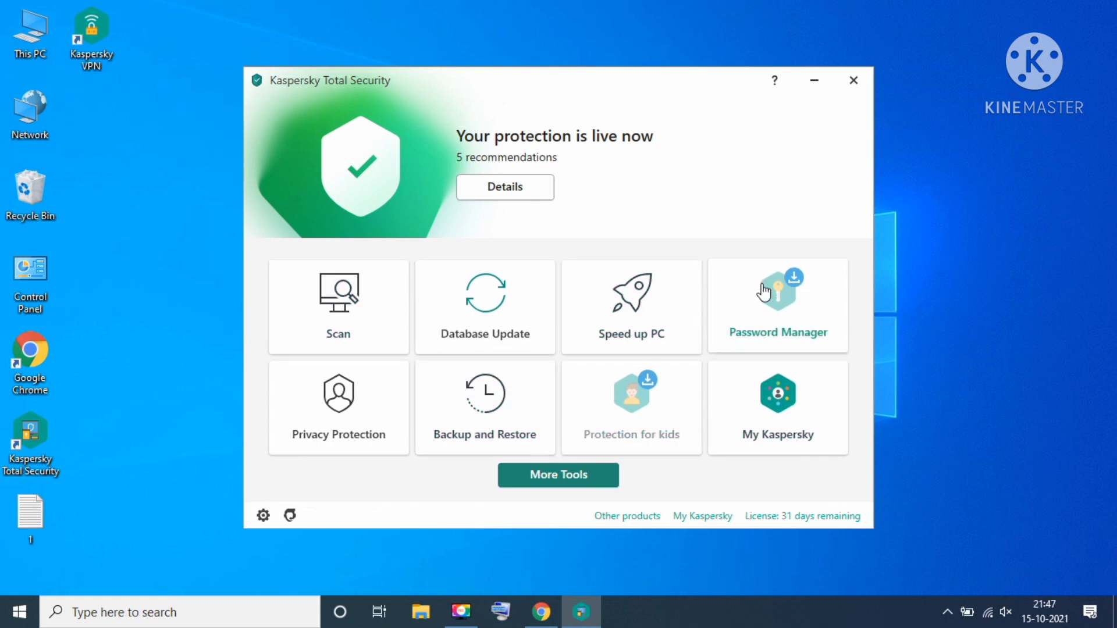
Review the available scan tasks and the Privacy Protection settings, returning to the main window after each
left_click(363, 300)
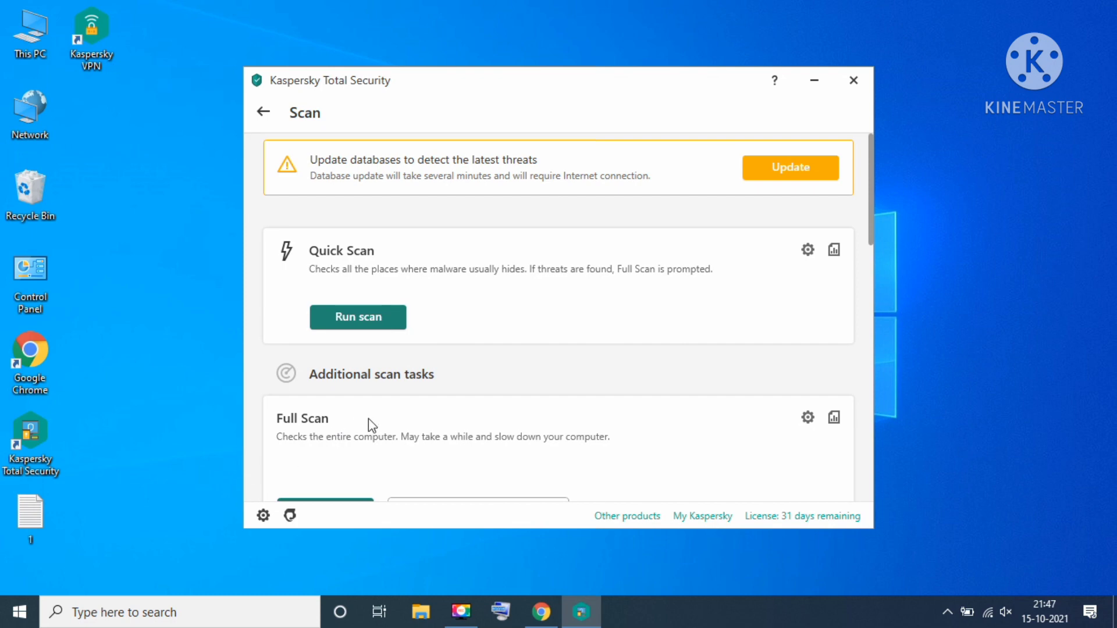
left_click(869, 259)
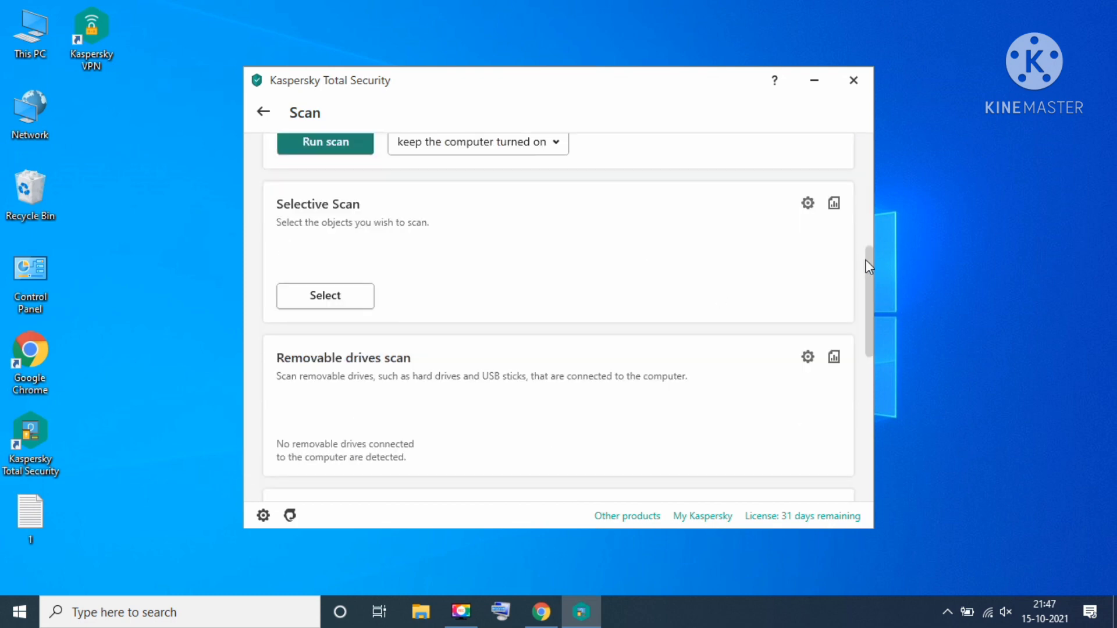
left_click(263, 112)
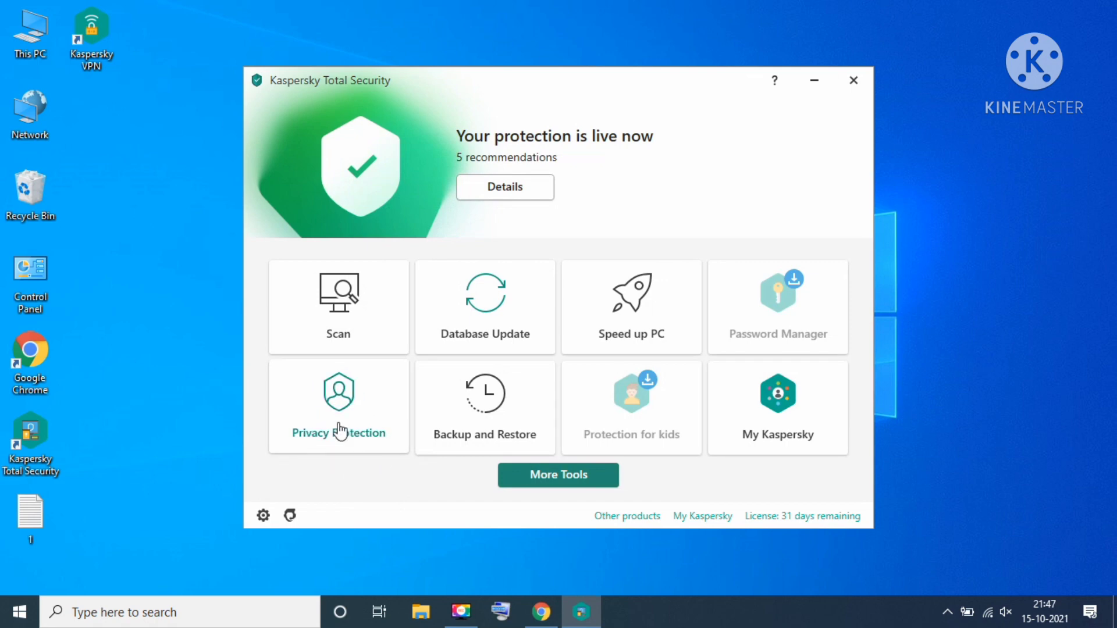
left_click(339, 431)
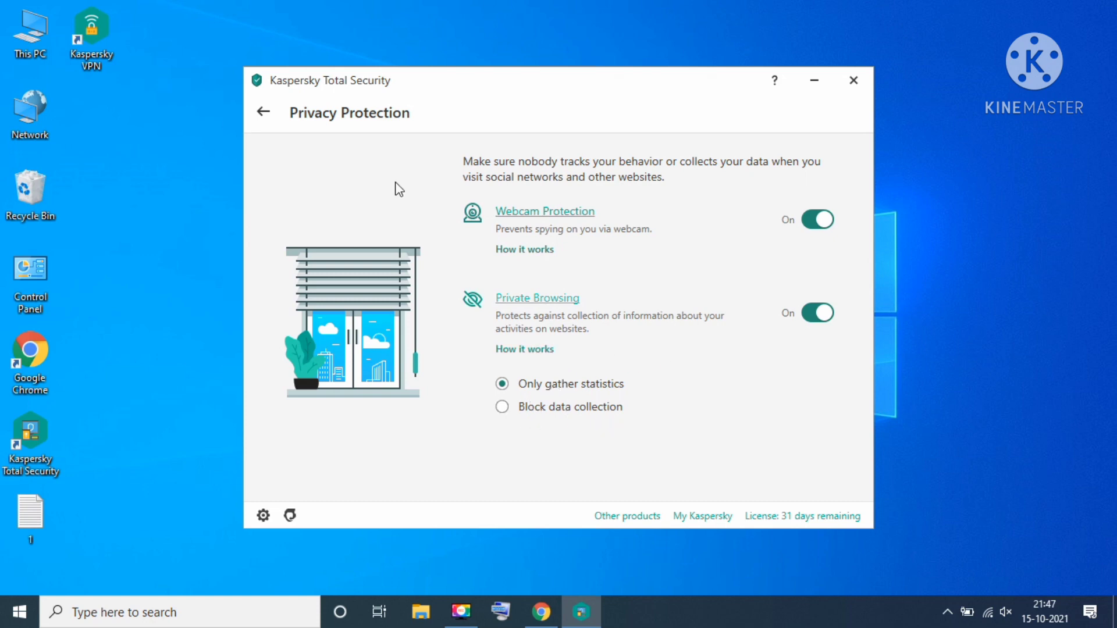
left_click(265, 112)
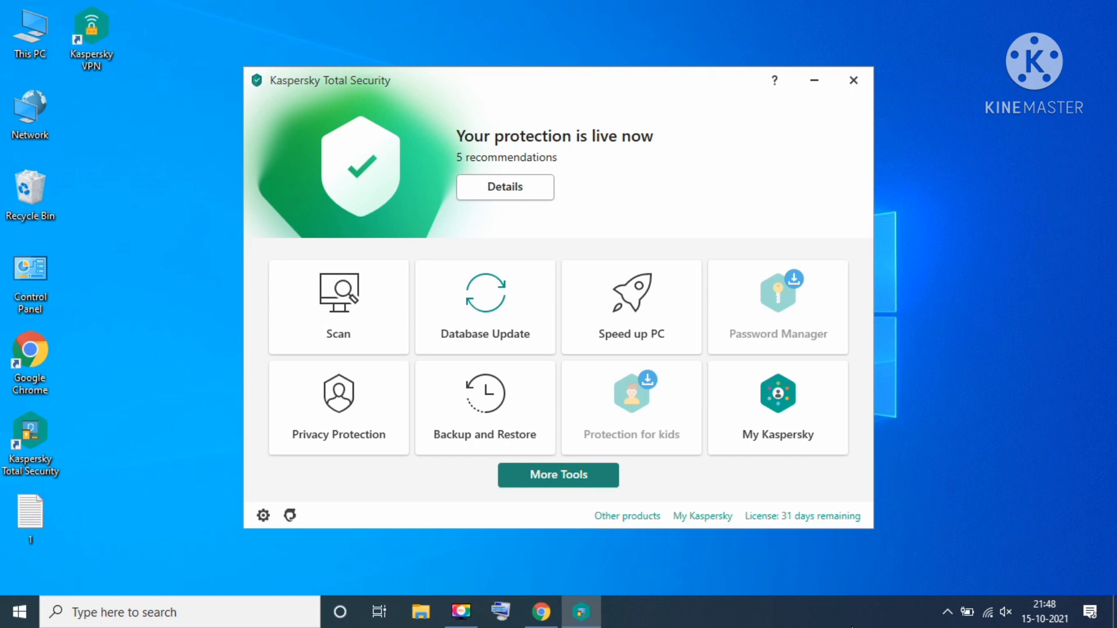
left_click(461, 611)
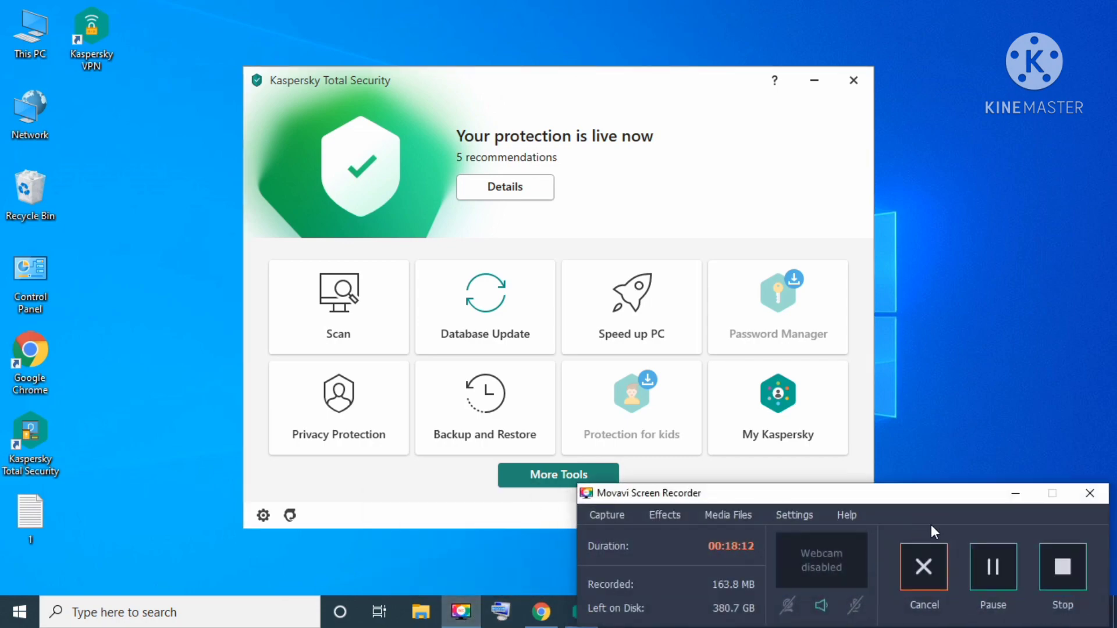